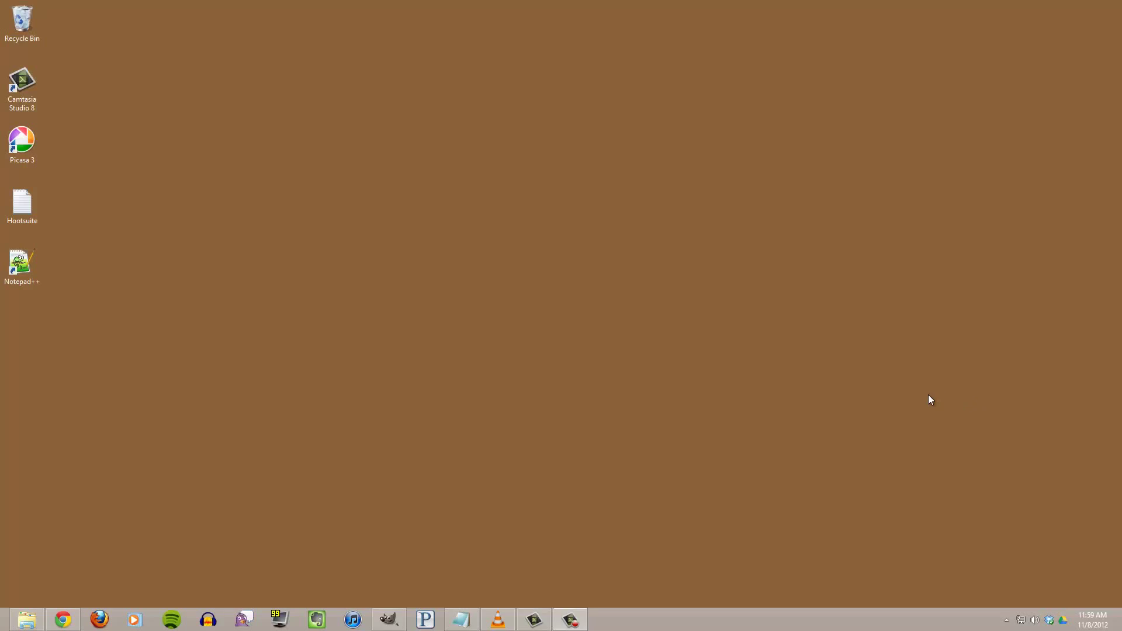
Step: Browse into Local Disk (C:) from the Computer view and select the Windows.old folder
click(27, 620)
double_click(284, 238)
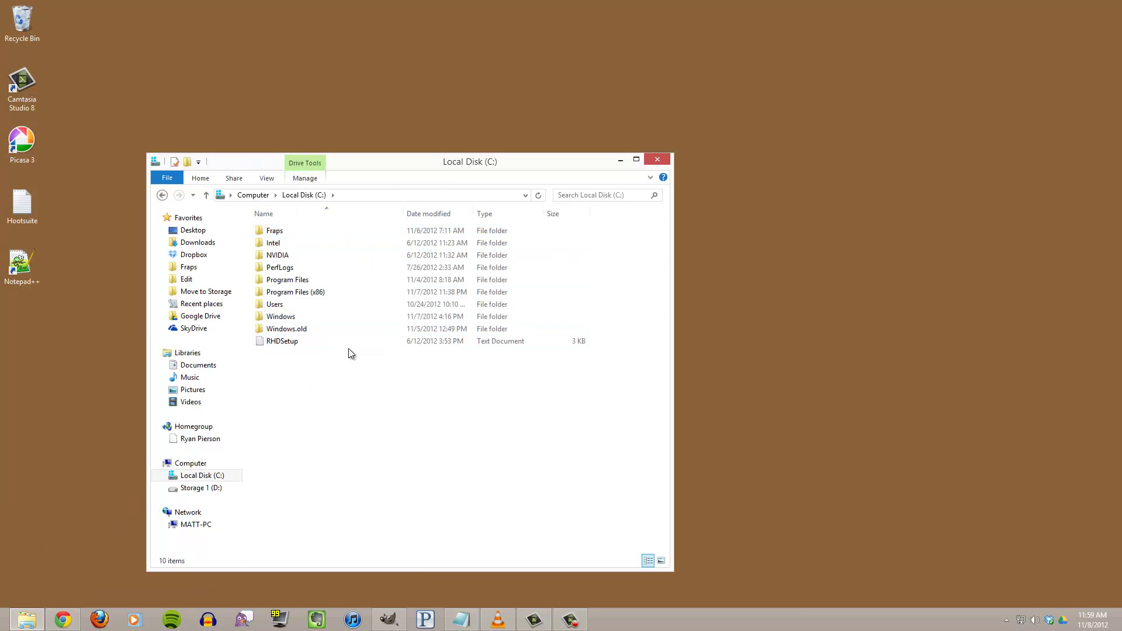
click(309, 329)
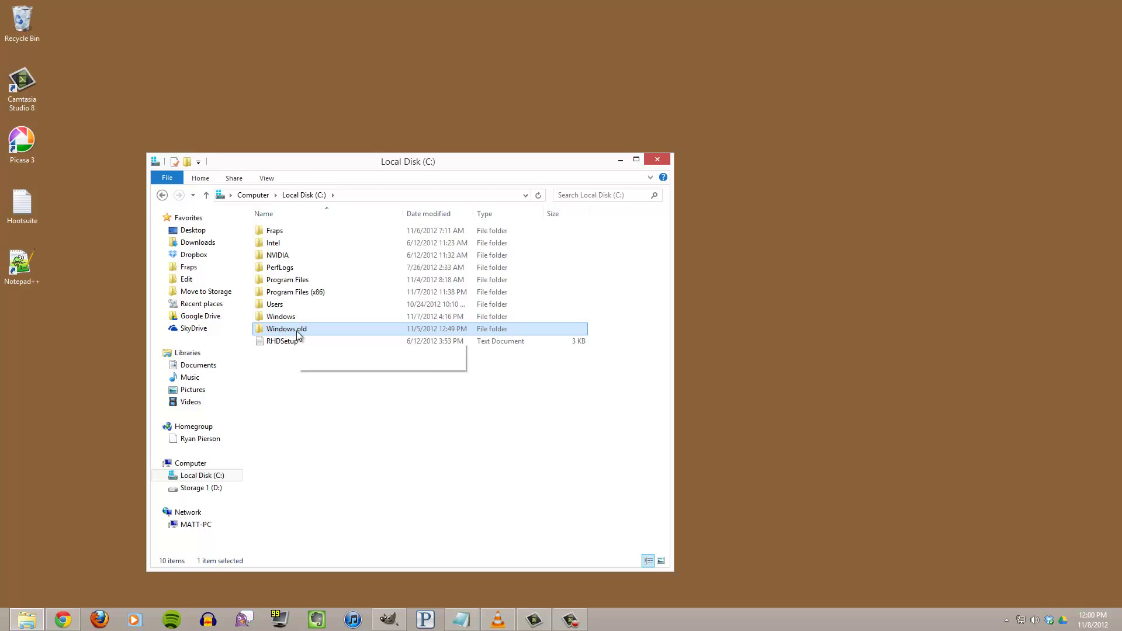
right_click(297, 331)
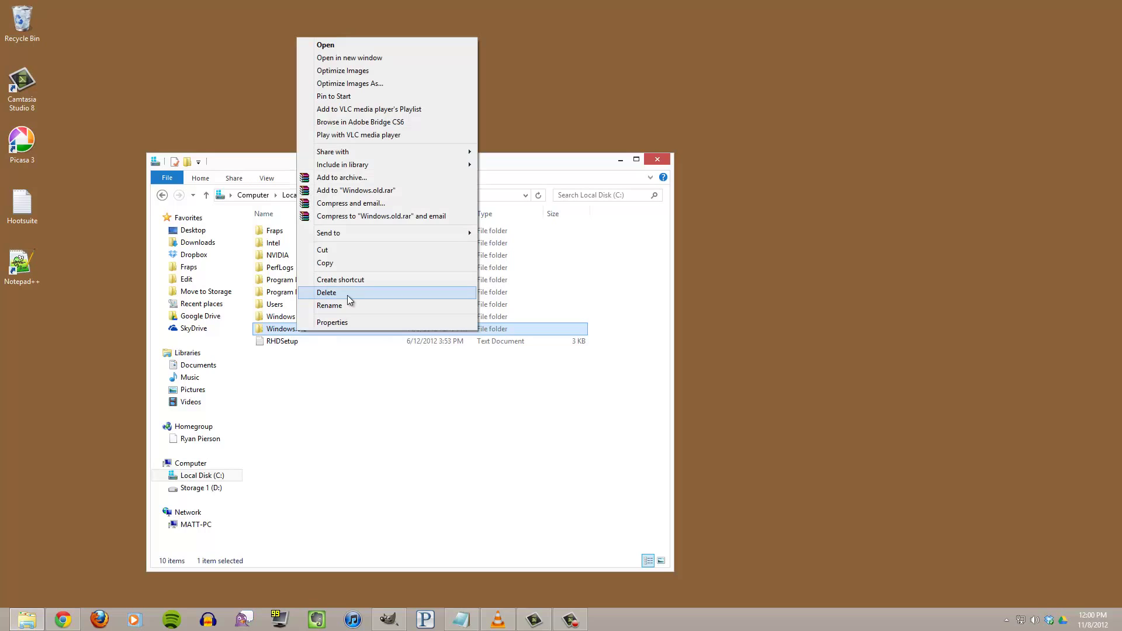
click(366, 410)
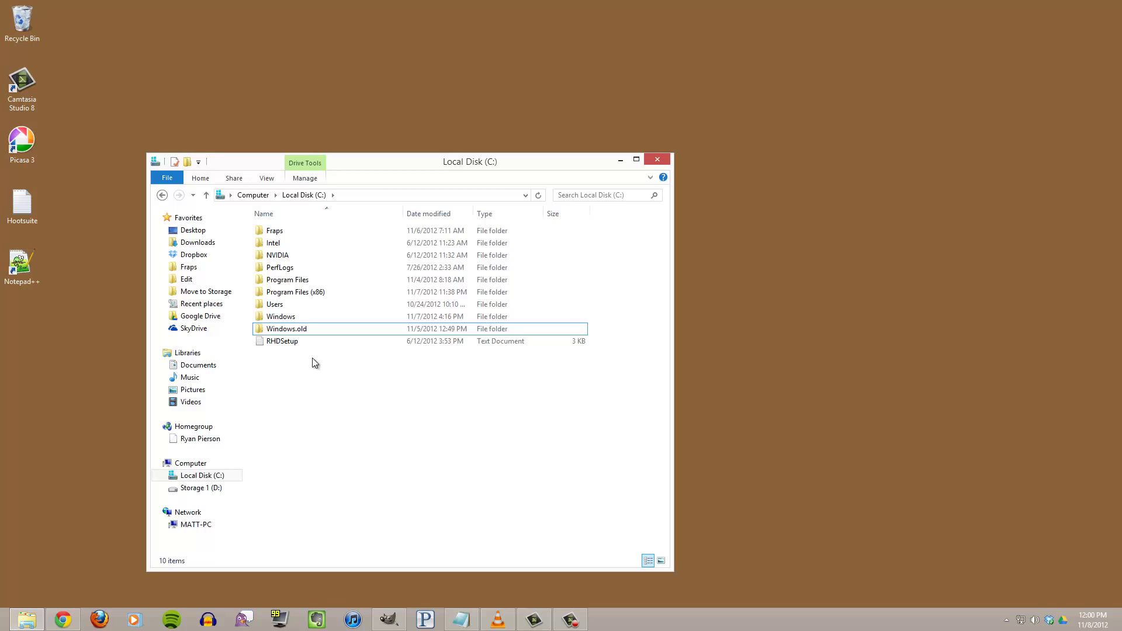
Step: Run Disk Cleanup on drive C: from the Drive Tools Manage ribbon and minimize Explorer
click(304, 166)
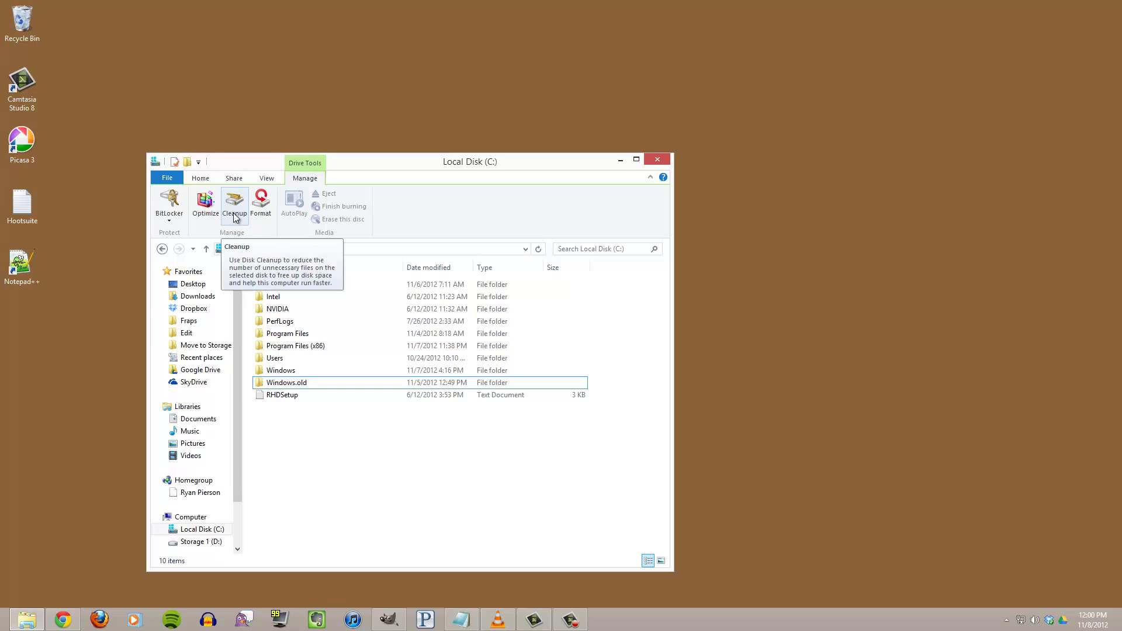
click(235, 216)
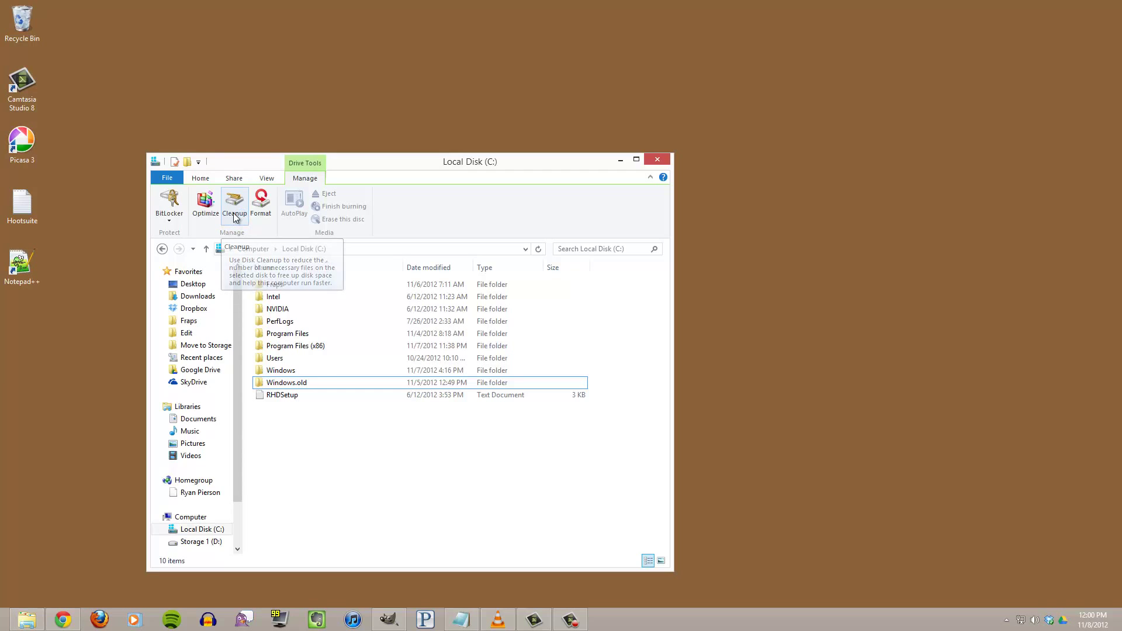
click(621, 161)
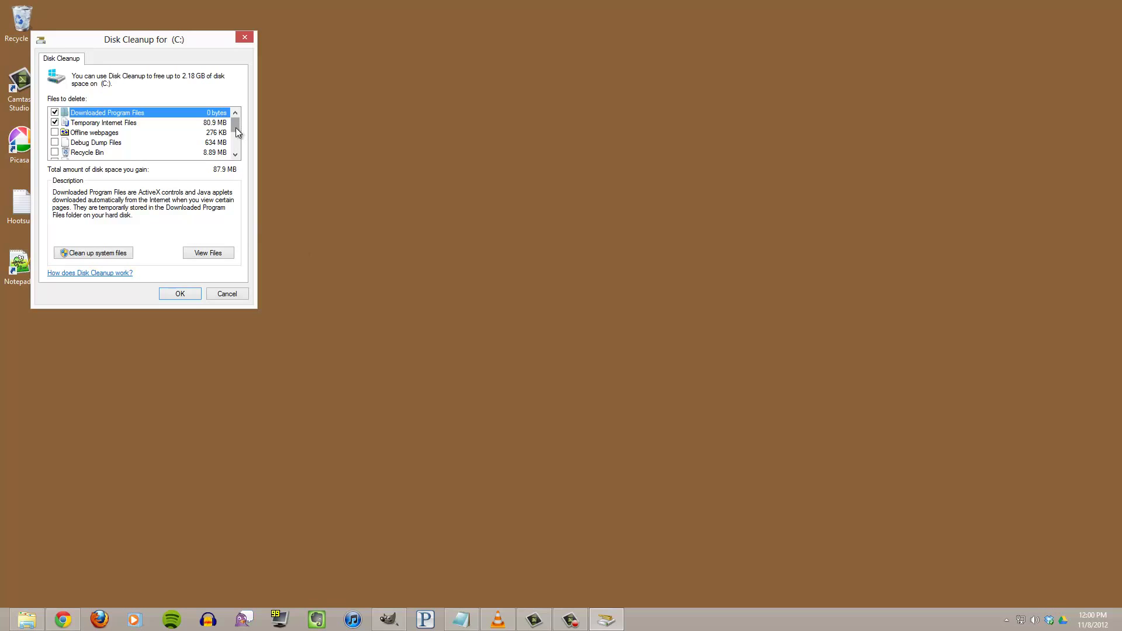
drag(235, 127, 238, 143)
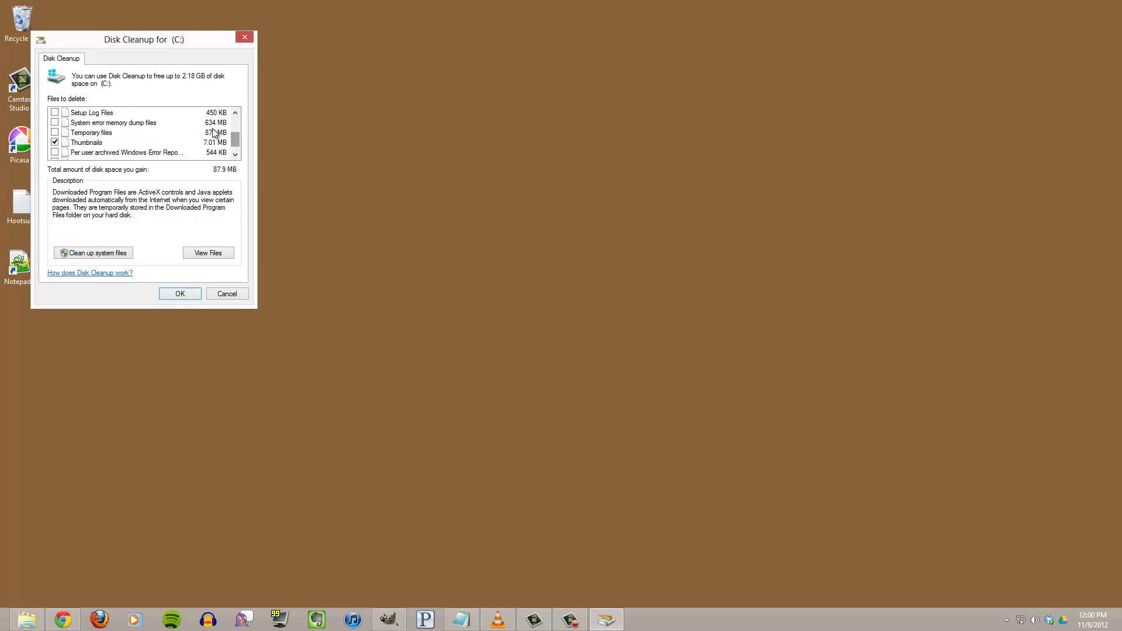
Step: Tick System error memory dump files, Temporary files and Thumbnails for deletion
click(54, 123)
click(54, 132)
click(55, 142)
drag(236, 141, 238, 129)
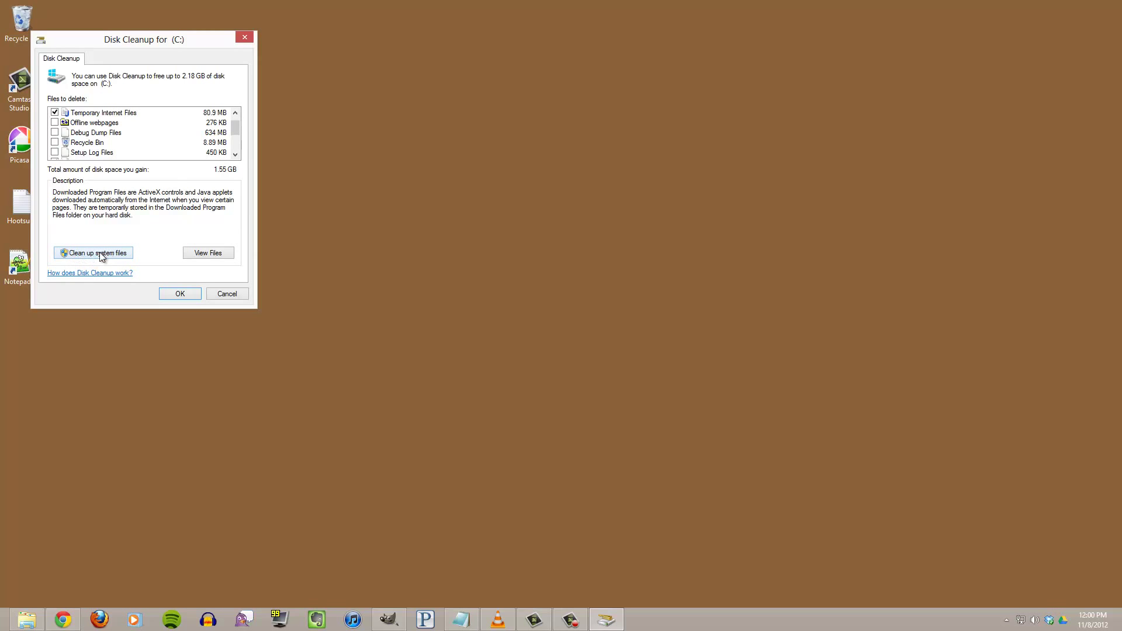
Step: Rescan drive C: with Clean up system files so Previous Windows installation(s) is listed
click(85, 255)
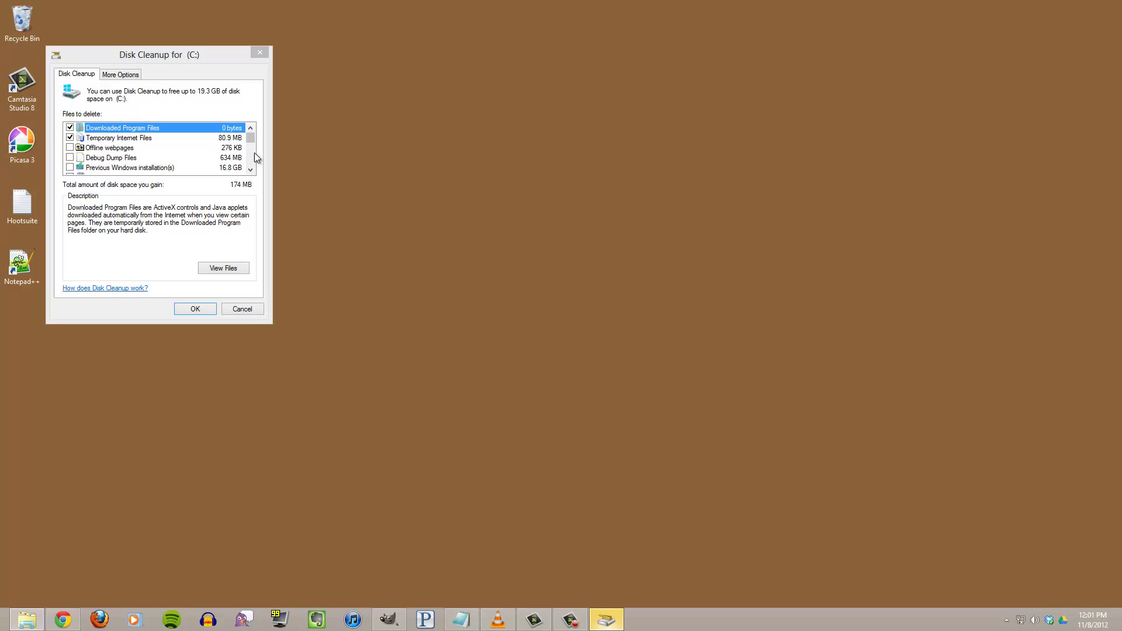
Step: Review the Previous Windows installation(s) description and tick it, raising the gain to 18.5 GB
click(220, 167)
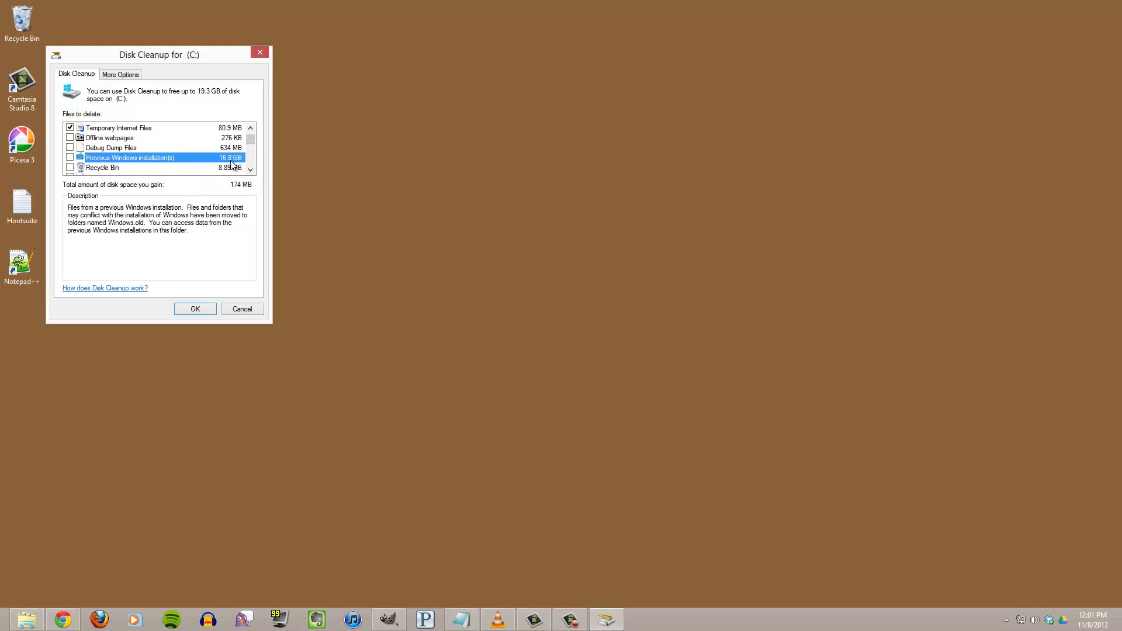
click(70, 158)
scroll(72, 160, down, 2)
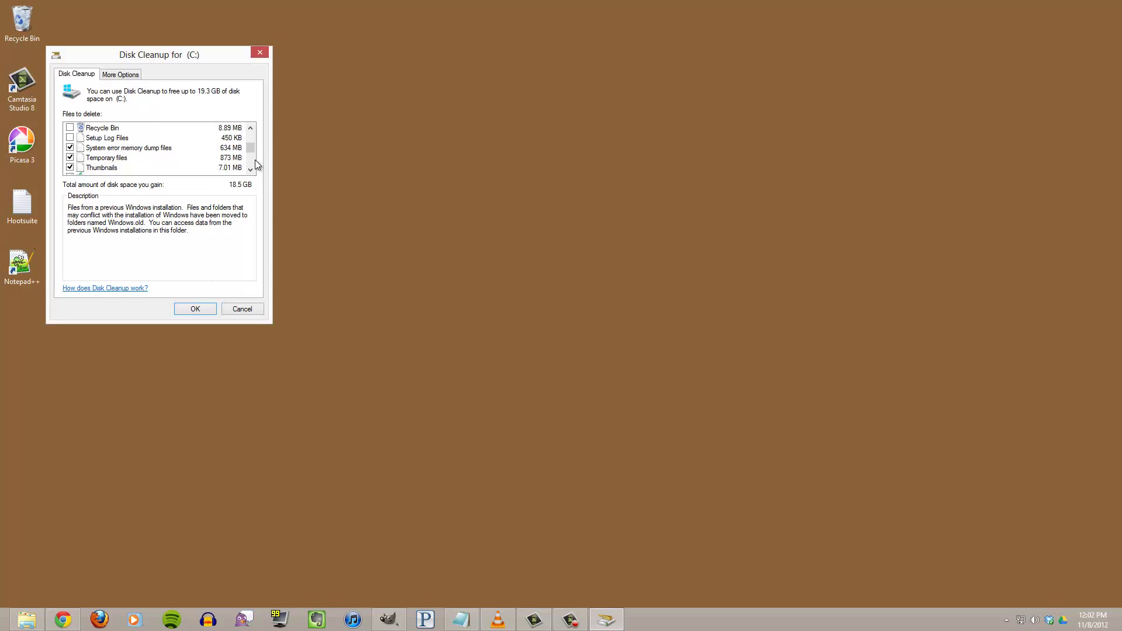
Step: Confirm with OK and Delete Files to permanently remove the marked files including Windows.old
click(207, 314)
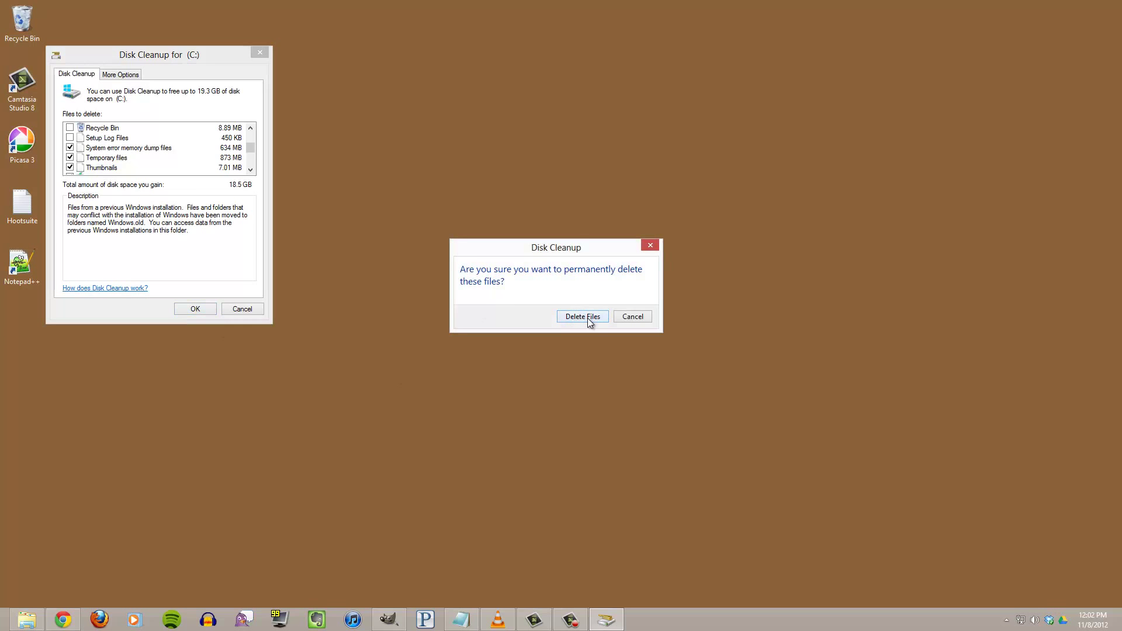
click(585, 316)
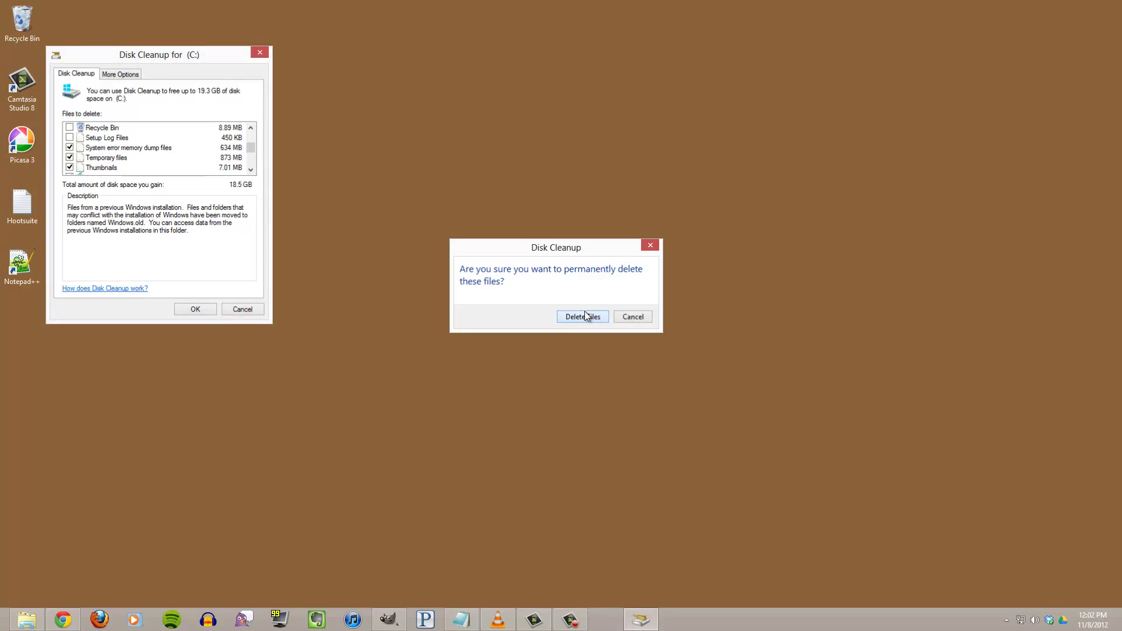